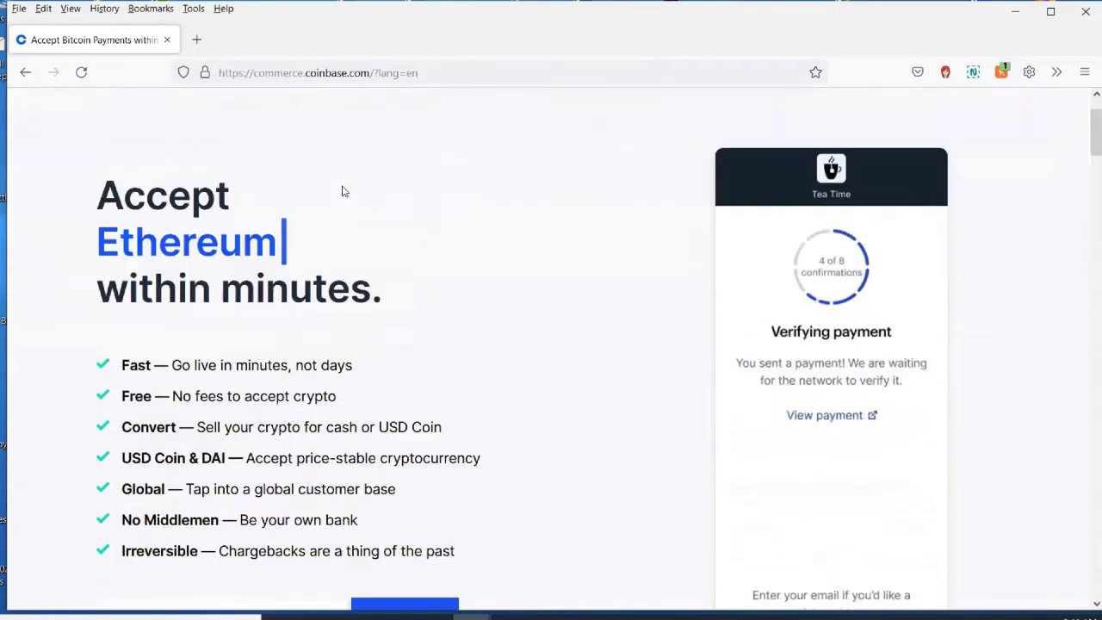
# Sign up for a merchant account, accepting the terms and passing the reCAPTCHA check
pyautogui.scroll(2, 341, 192)
pyautogui.click(980, 119)
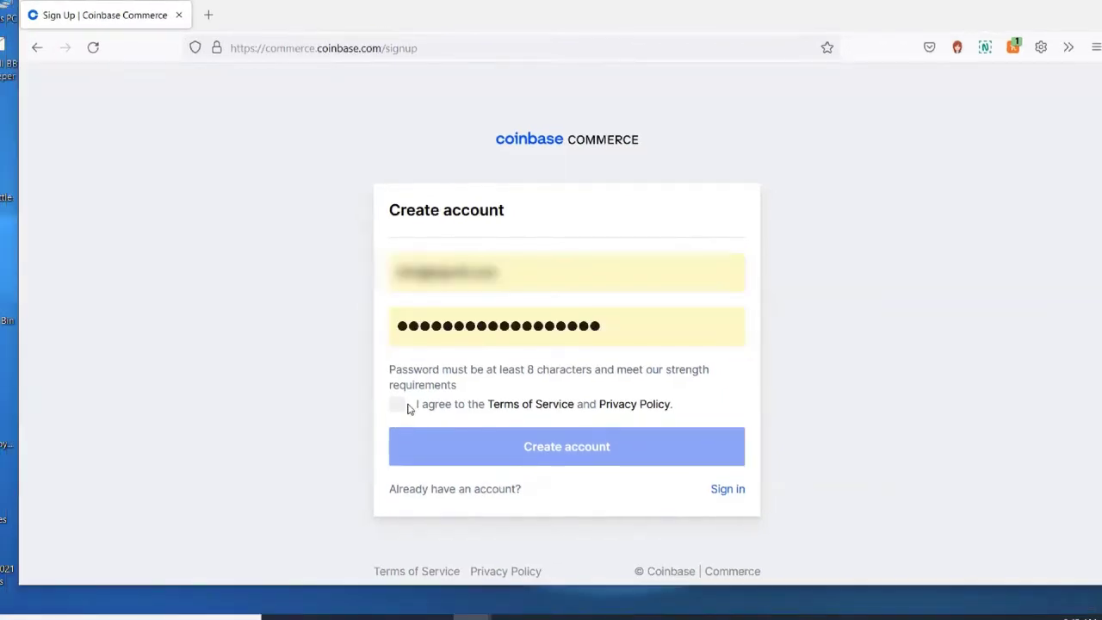
pyautogui.click(396, 405)
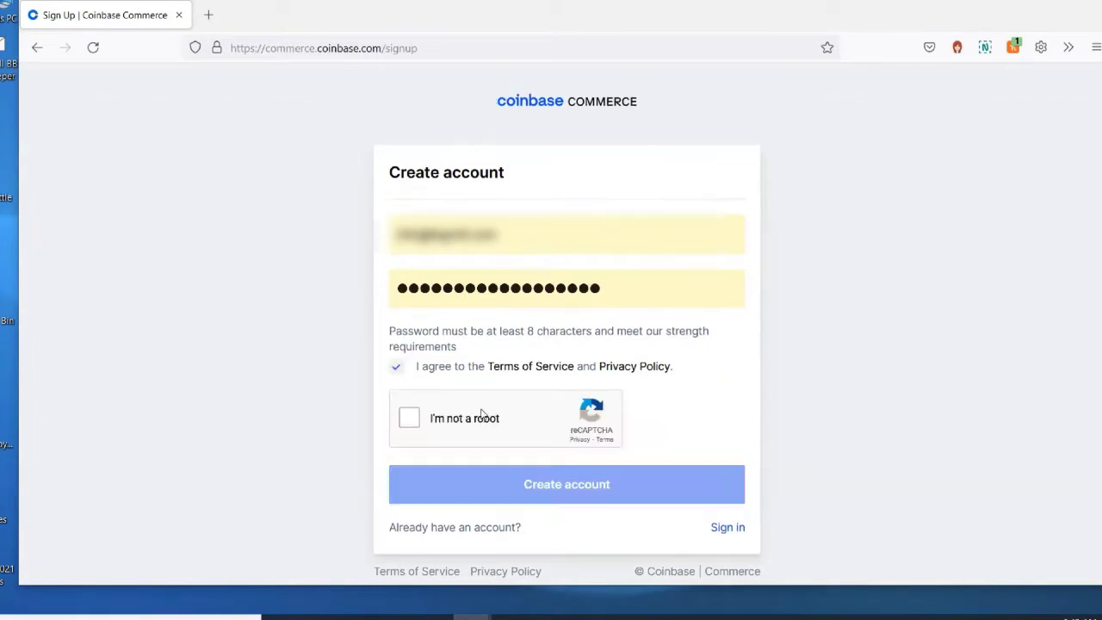
pyautogui.click(409, 419)
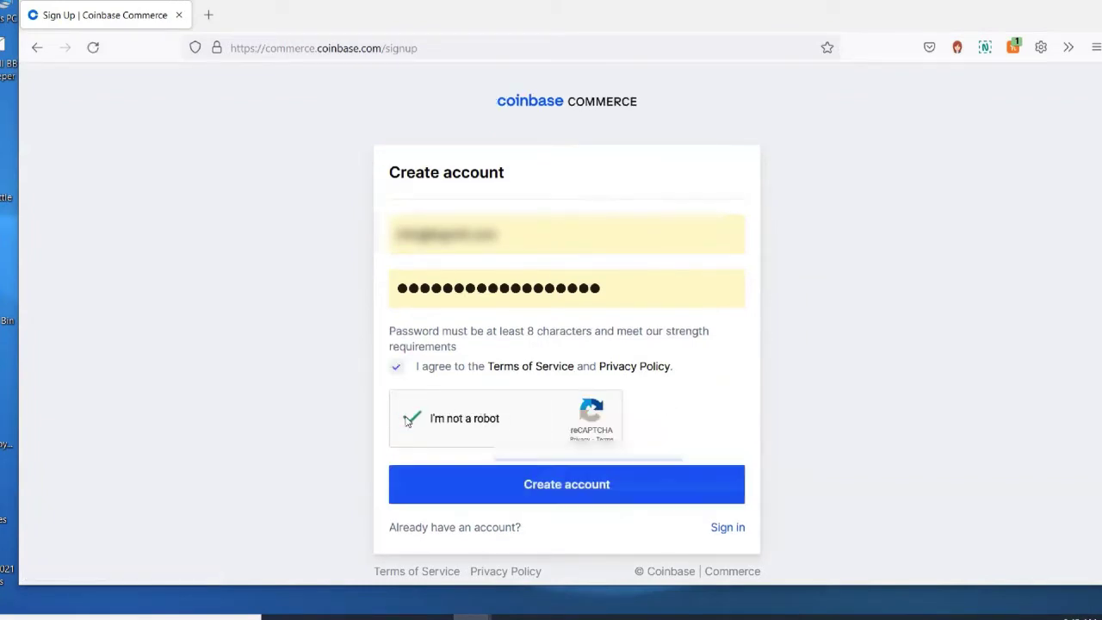
pyautogui.click(573, 484)
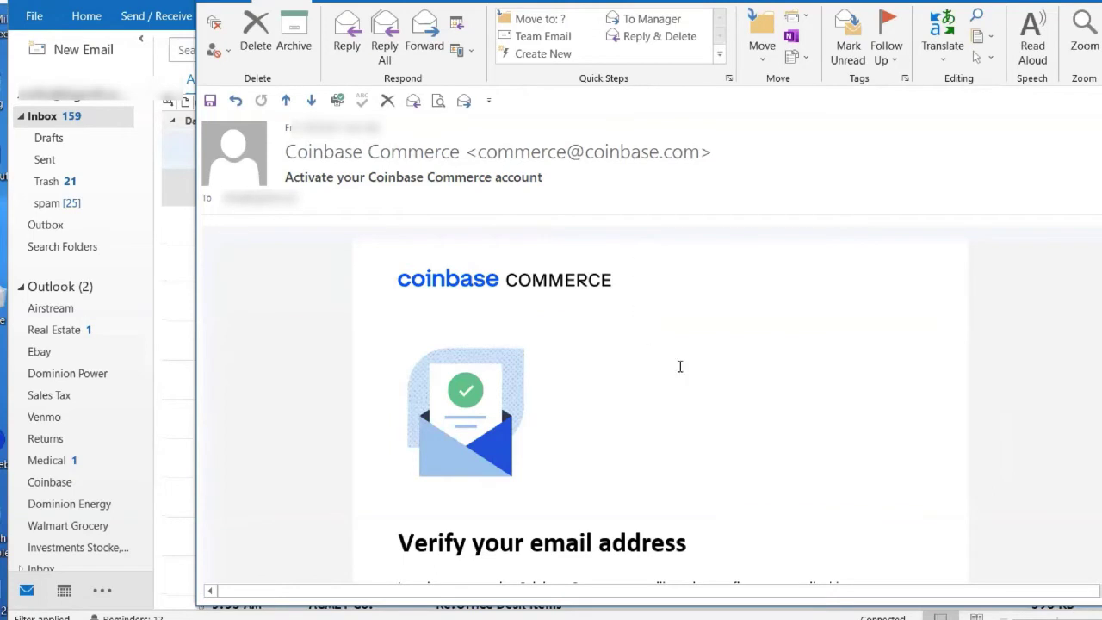
# Follow the Verify email address link in the Coinbase Commerce activation email
pyautogui.scroll(-3, 679, 367)
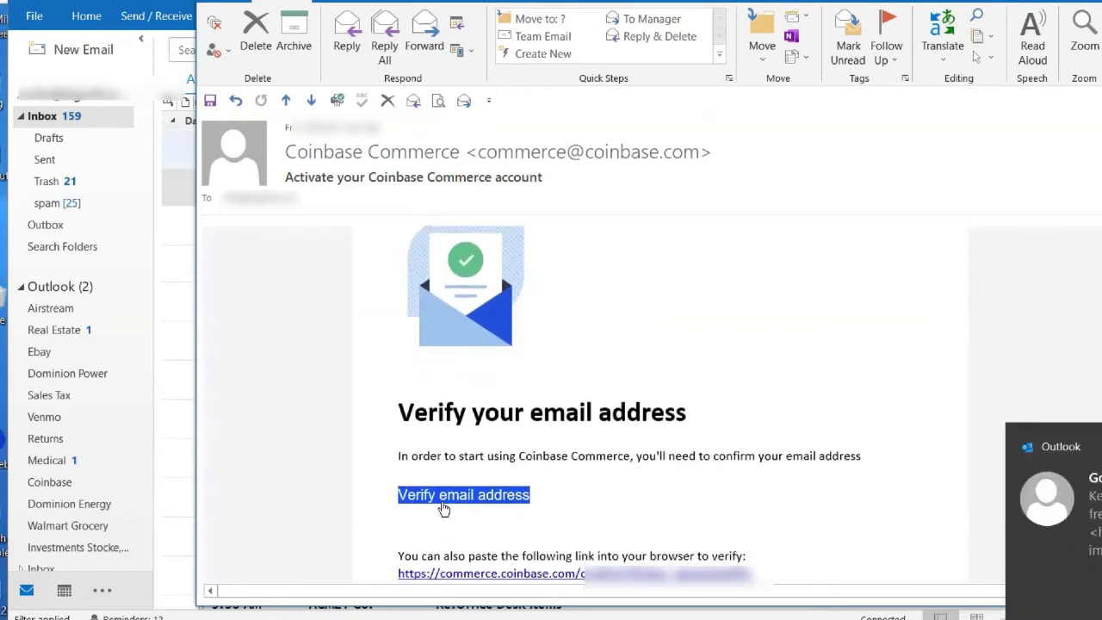
pyautogui.click(435, 497)
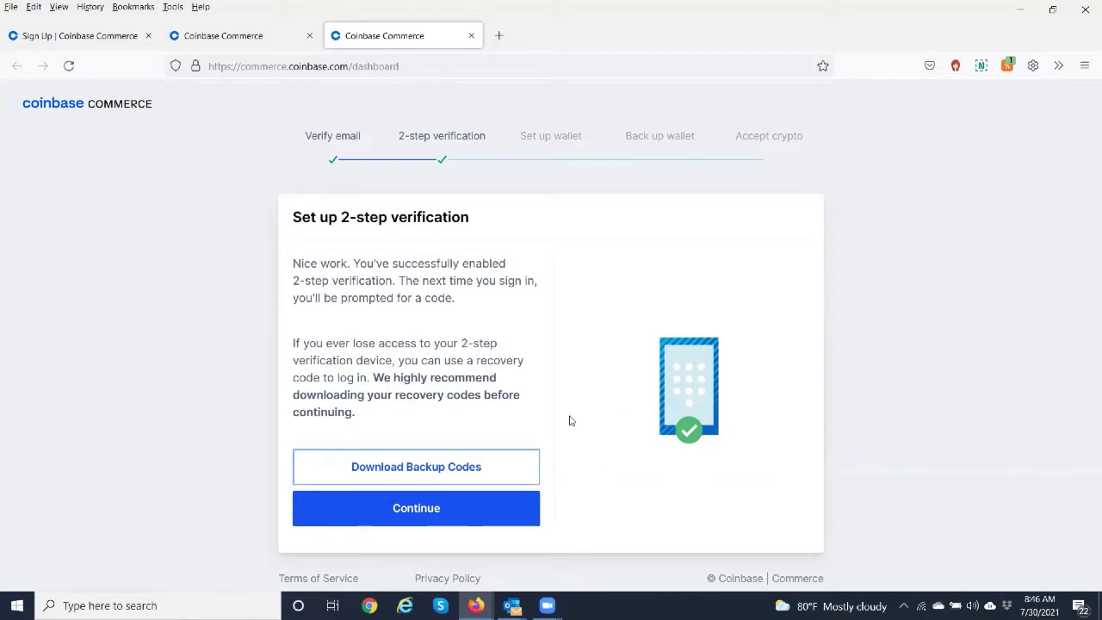
# Download the 2-step verification backup codes
pyautogui.click(423, 469)
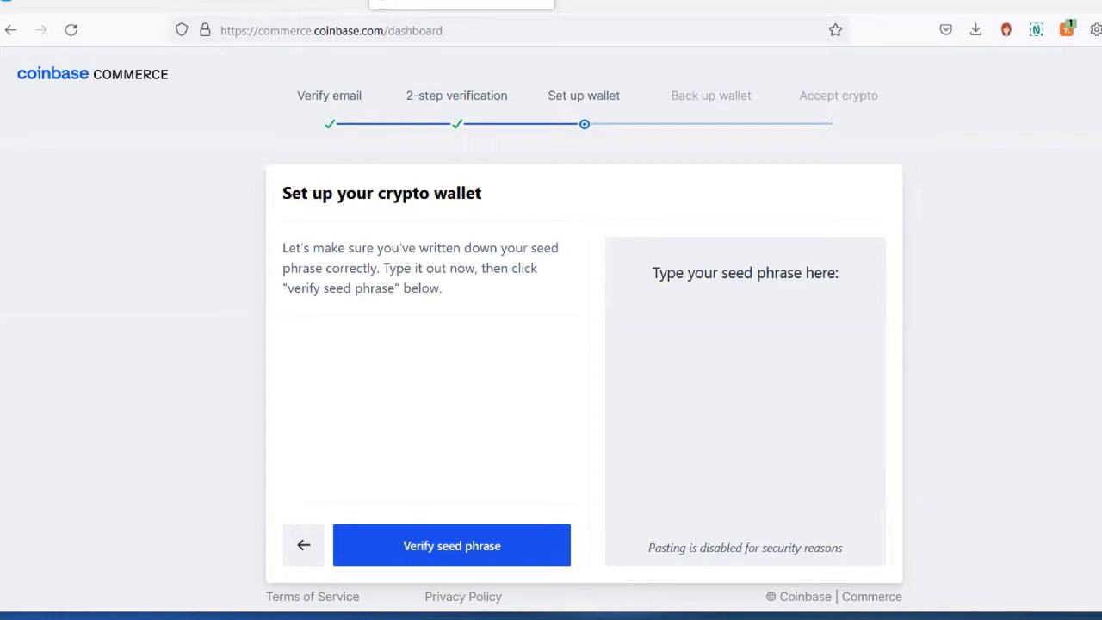
# Verify the typed-back wallet seed phrase
pyautogui.click(432, 527)
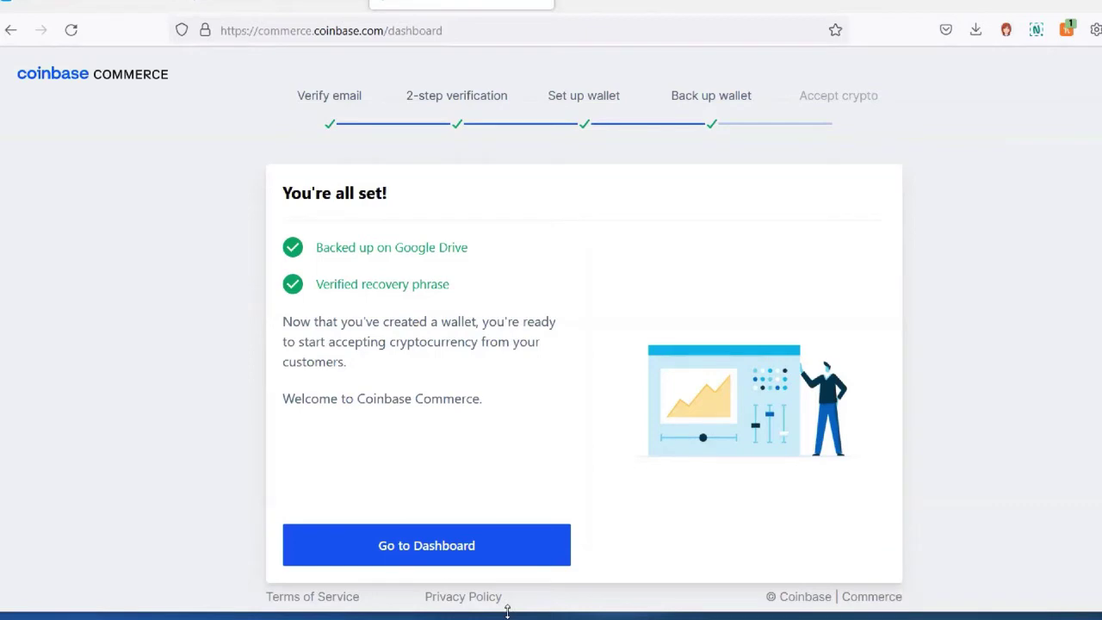
# From the Dashboard, start an invoice, then follow its Settings link to set the business name
pyautogui.click(413, 551)
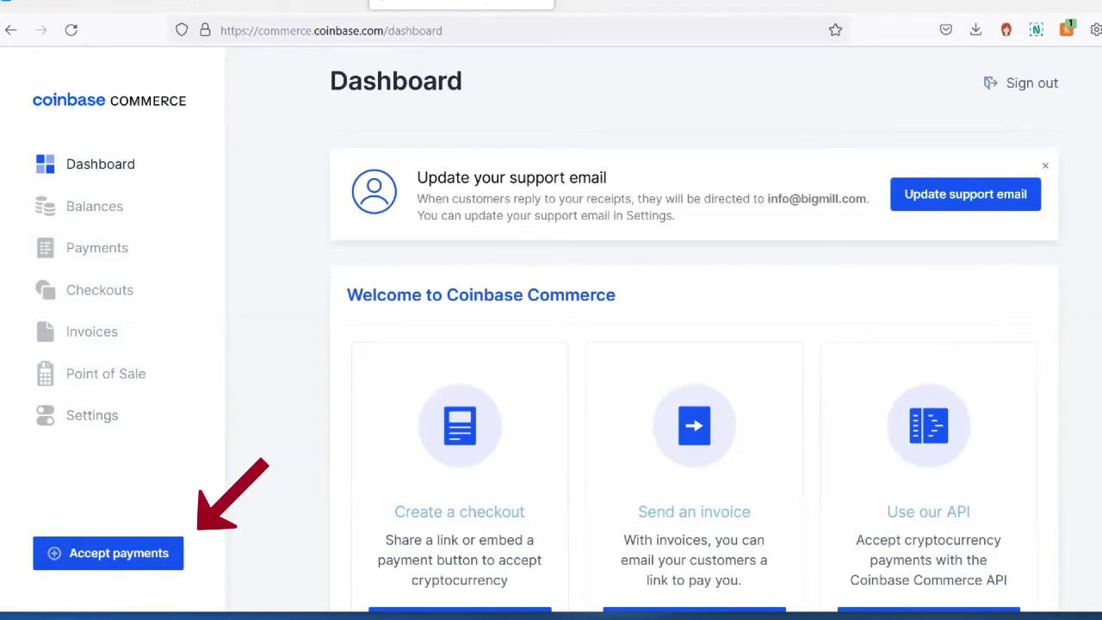
pyautogui.scroll(-3, 694, 344)
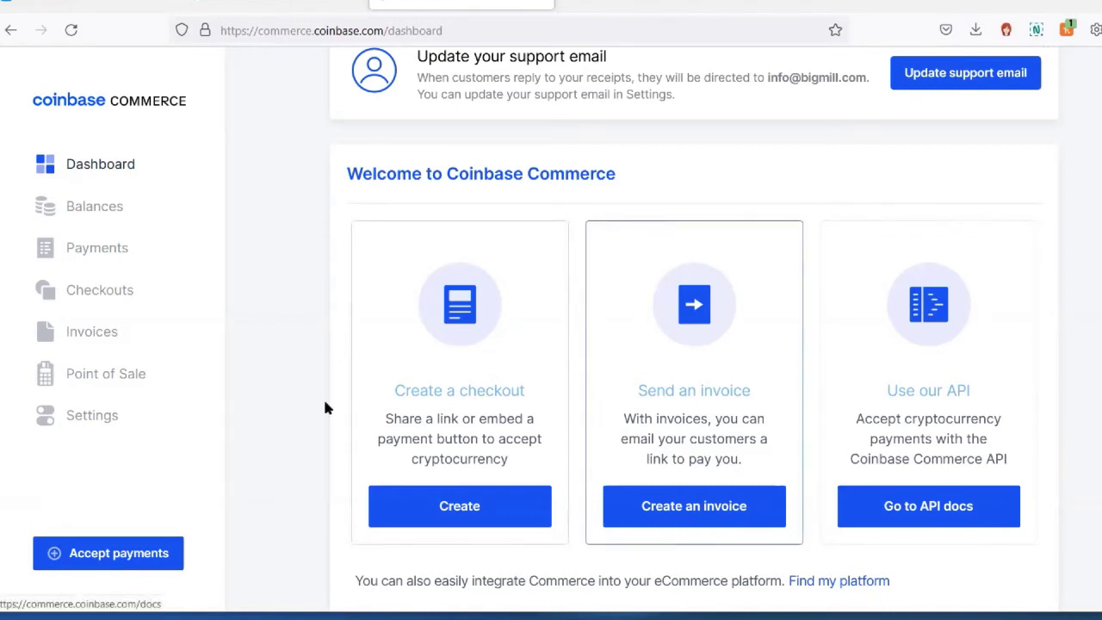
pyautogui.click(712, 509)
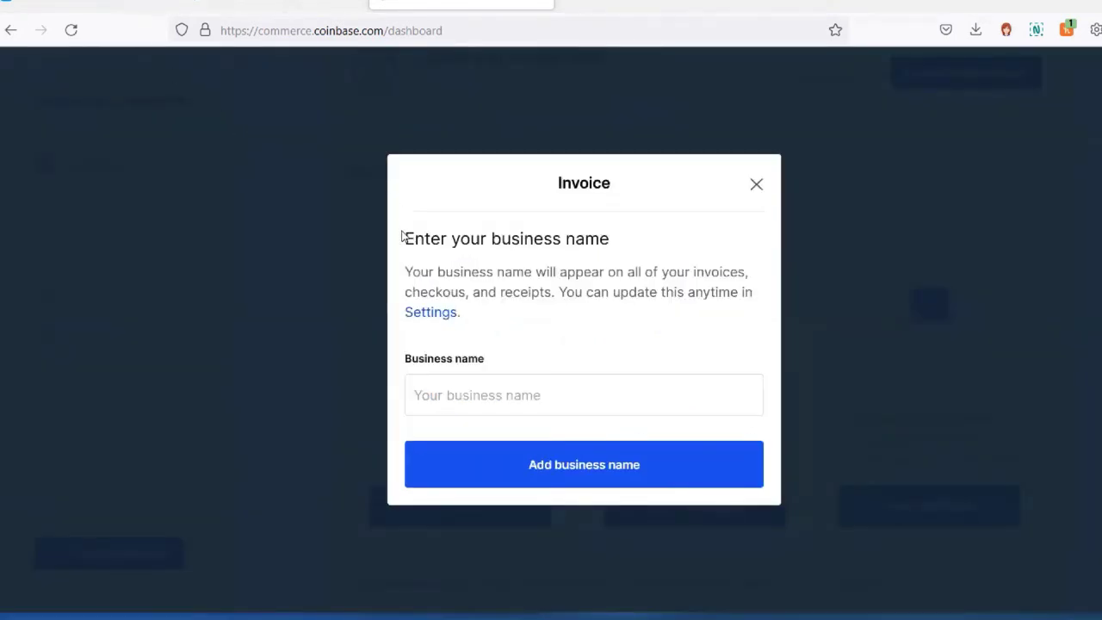
pyautogui.click(461, 379)
pyautogui.write('Bus')
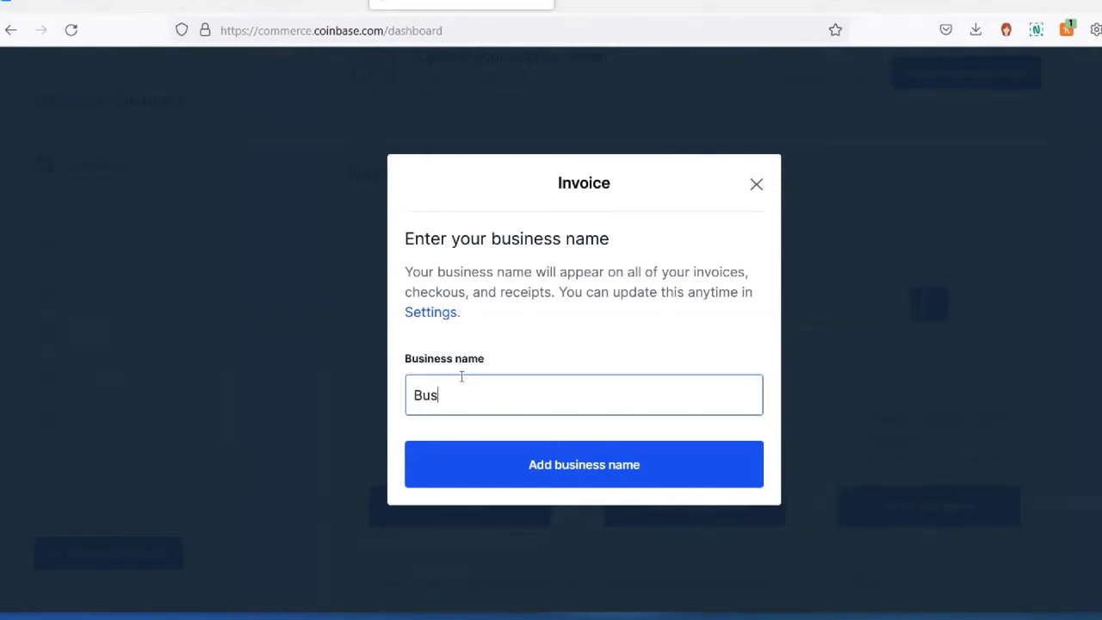
pyautogui.write('i')
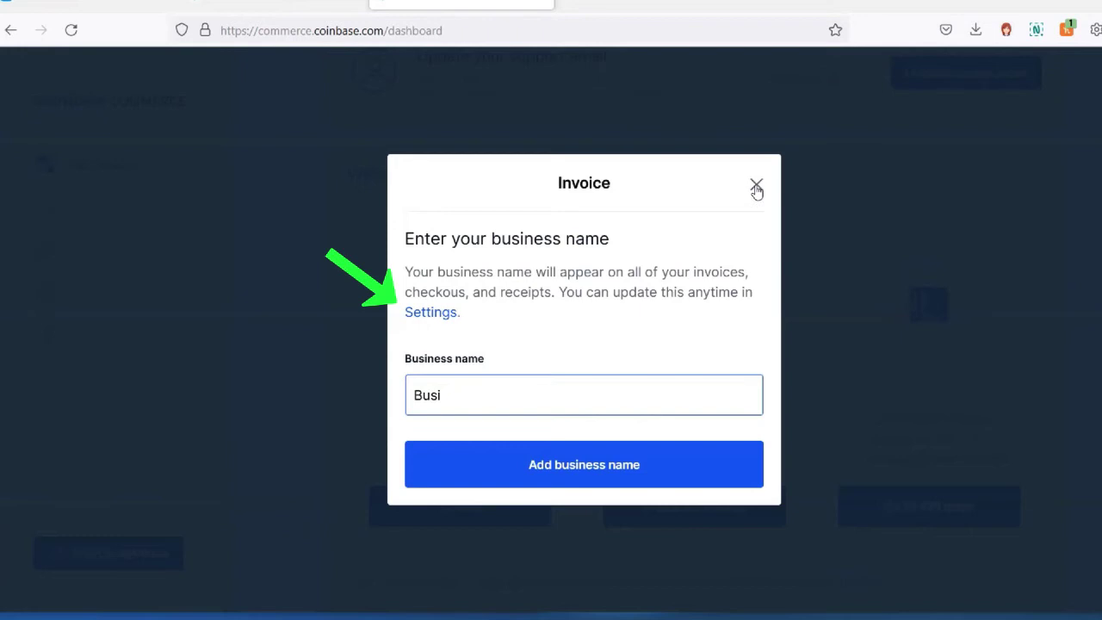
pyautogui.click(430, 311)
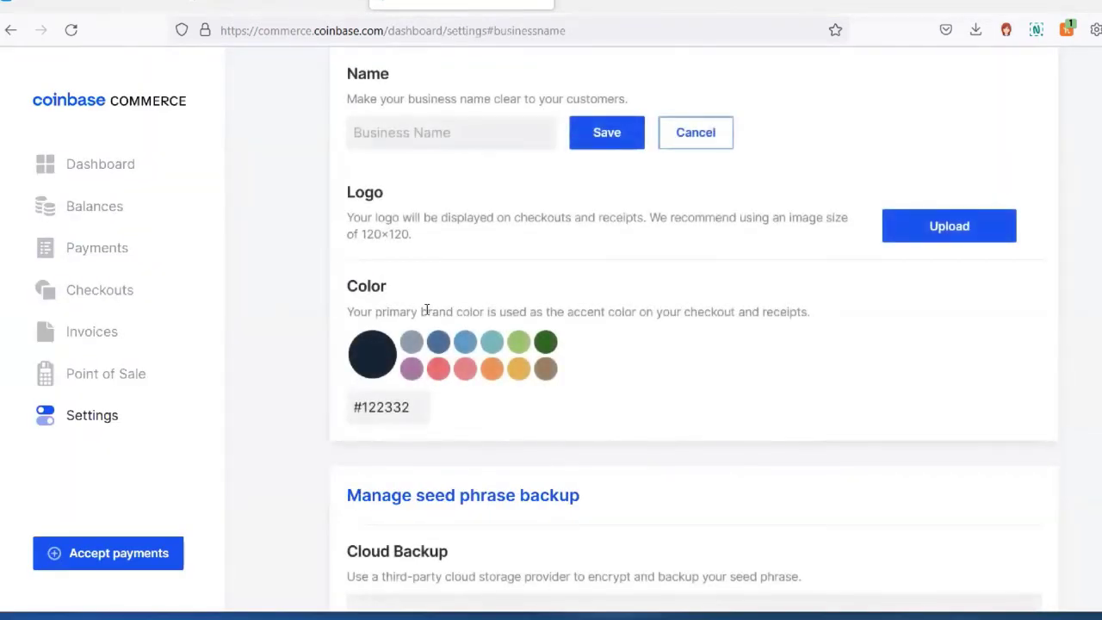
# Set and save the business name 'Test Shop'
pyautogui.click(426, 129)
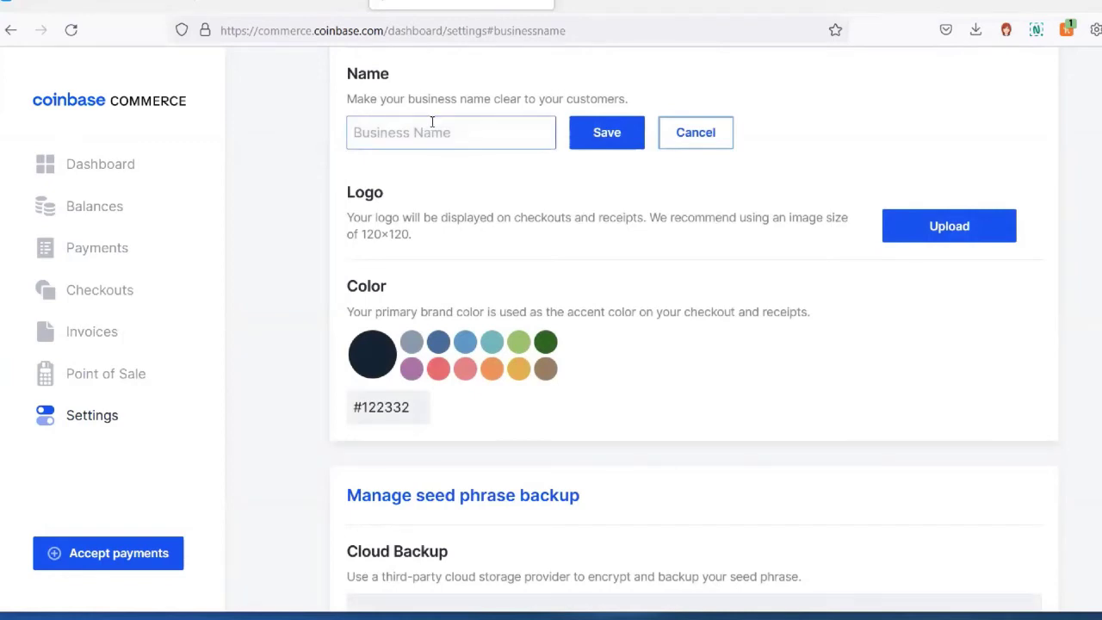
pyautogui.write('Test Shop')
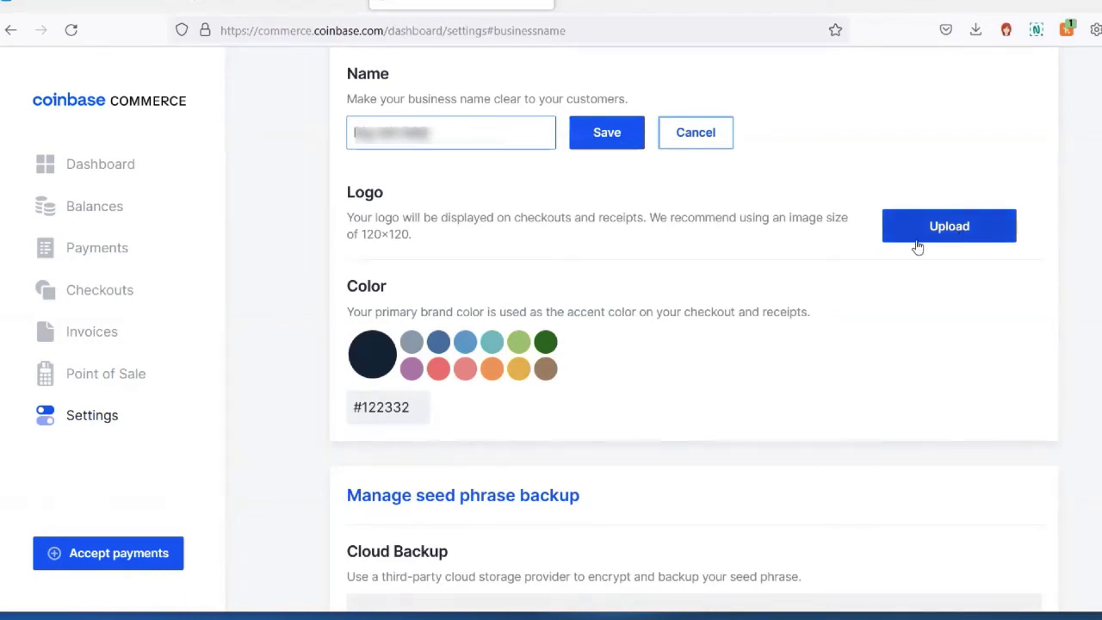
pyautogui.click(602, 132)
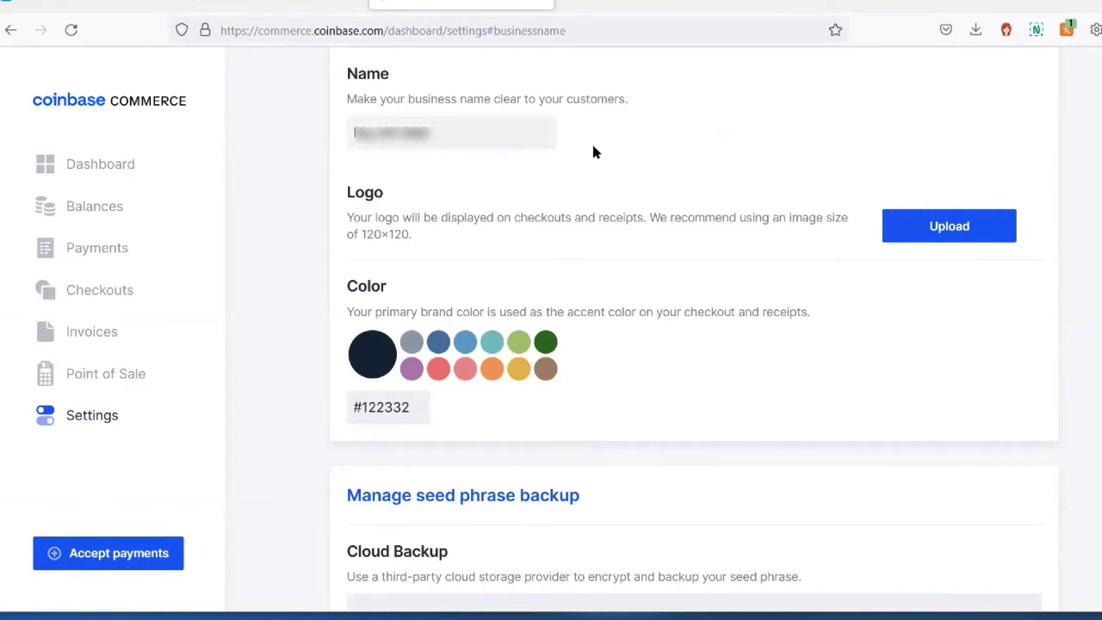
# Upload a business logo and pick the blue brand colour #456D9C
pyautogui.click(866, 254)
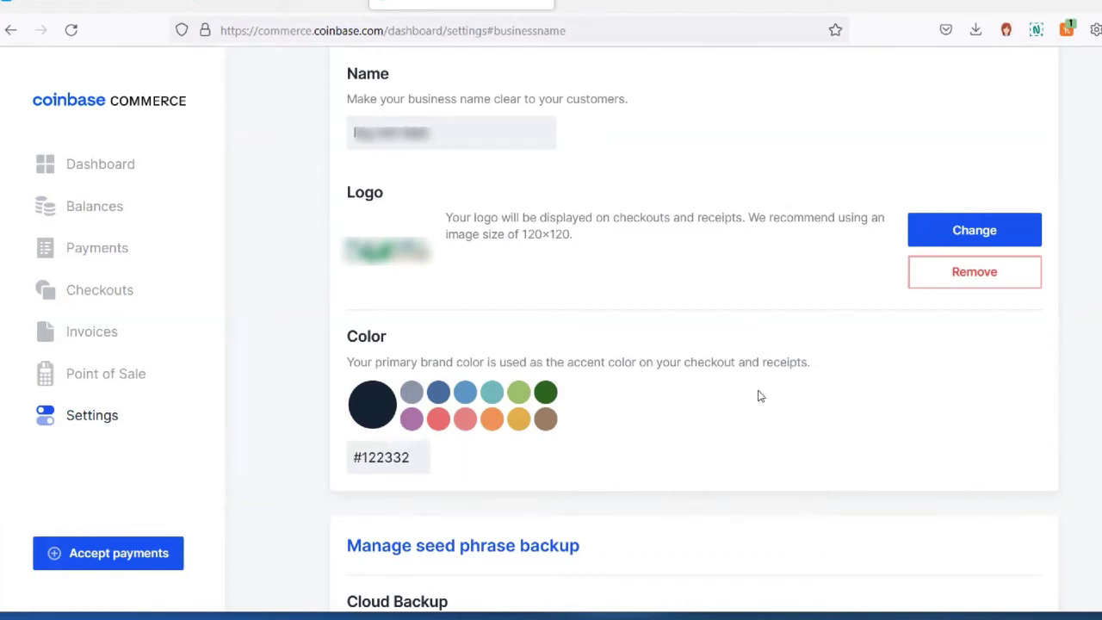
pyautogui.click(438, 389)
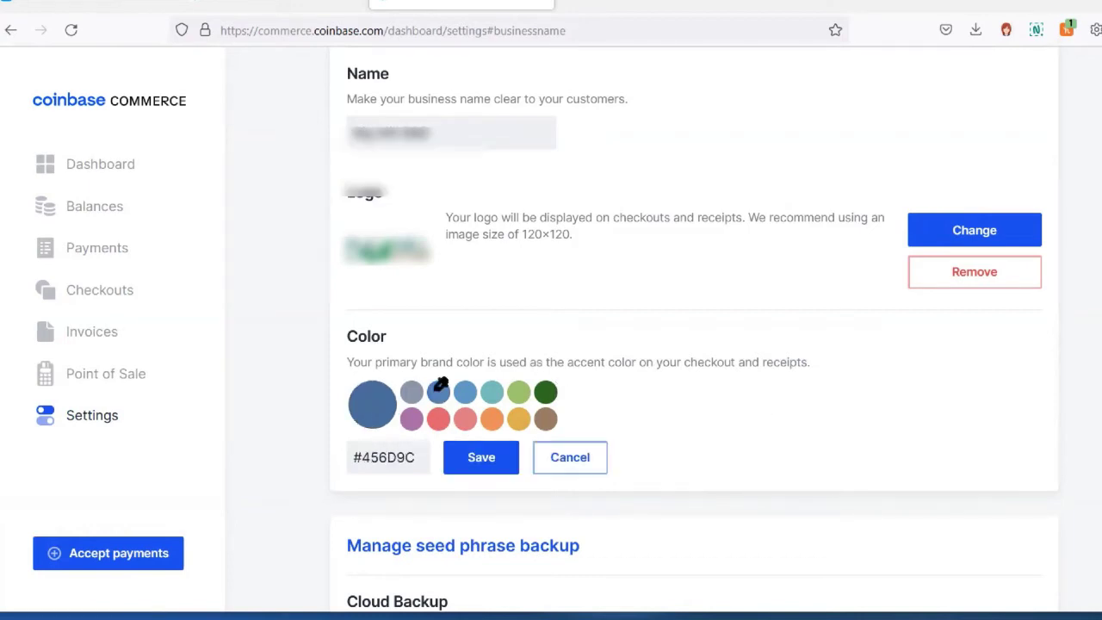
pyautogui.scroll(-1, 439, 390)
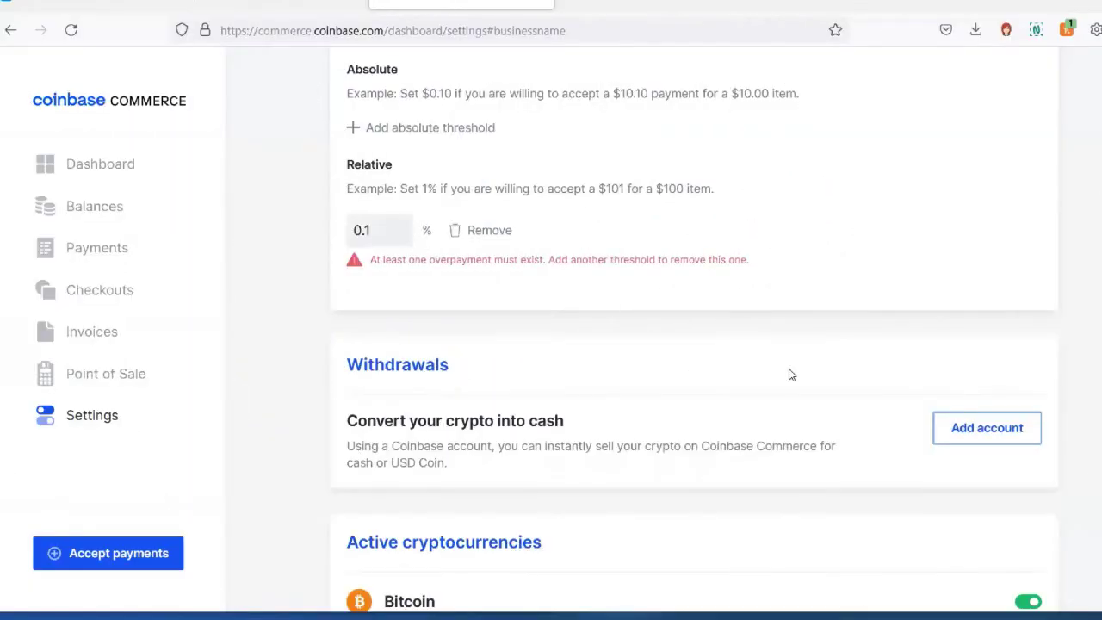
# Under Withdrawals, add a linked Coinbase account as the deposit destination
pyautogui.scroll(-2, 750, 298)
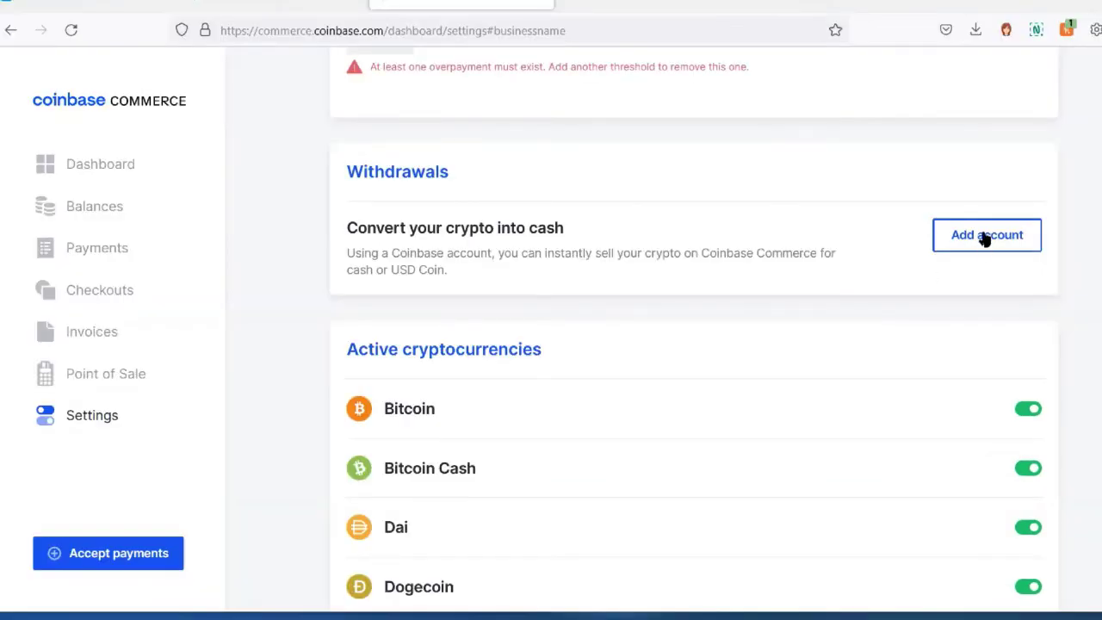
pyautogui.click(986, 238)
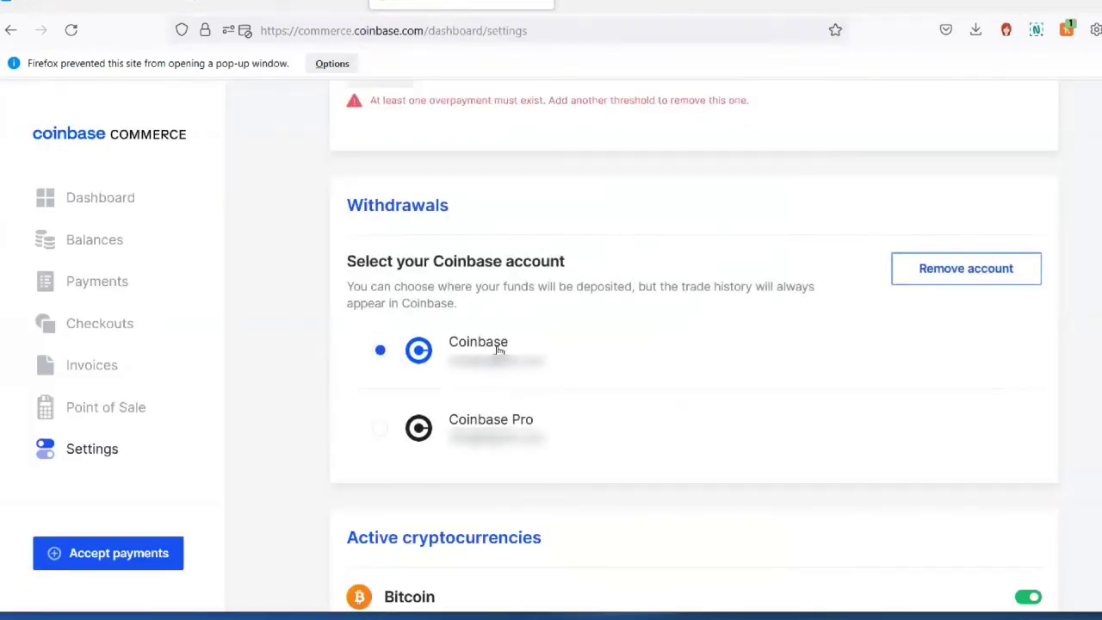
pyautogui.scroll(-3, 819, 399)
pyautogui.scroll(1, 818, 398)
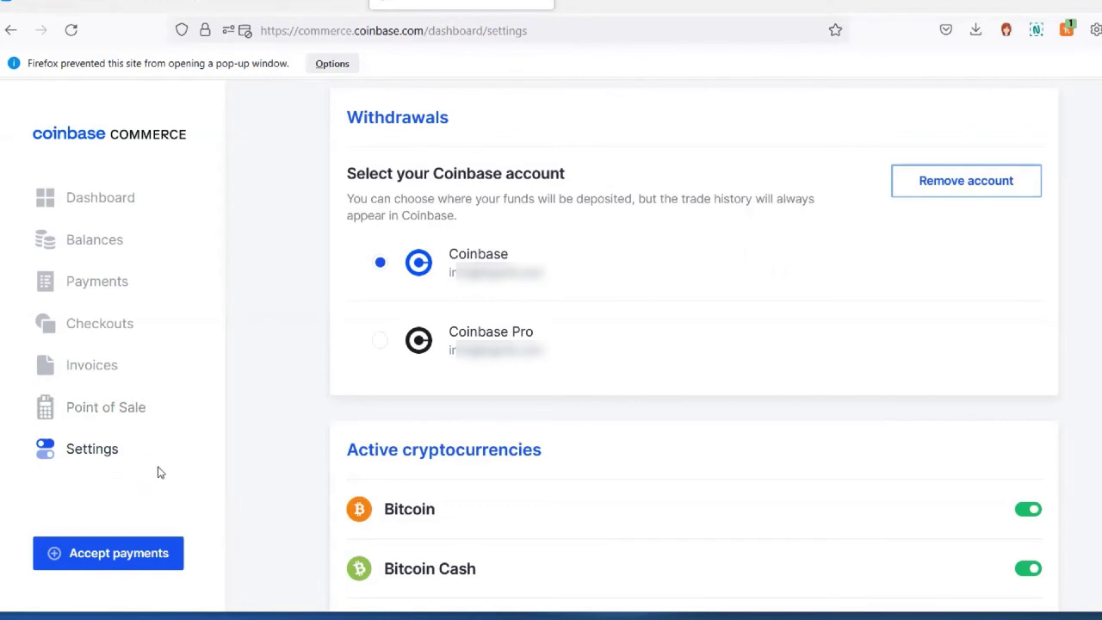
# Create a 10 USD invoice with the customer's e-mail, name and memo 'payment for Airstream July 31, 2021'
pyautogui.click(86, 557)
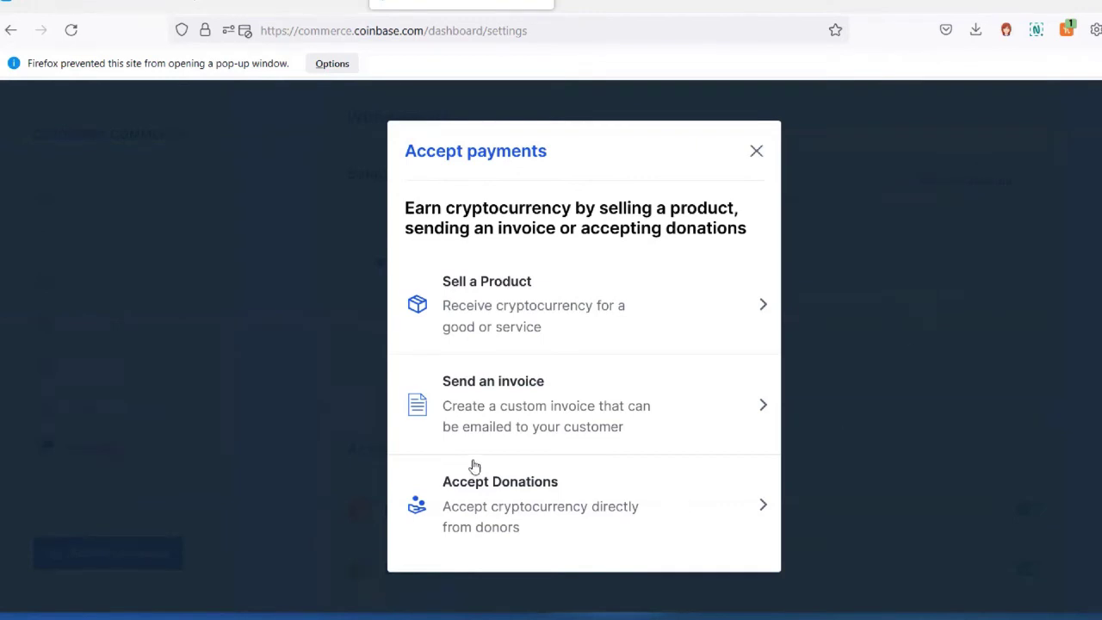
pyautogui.click(469, 418)
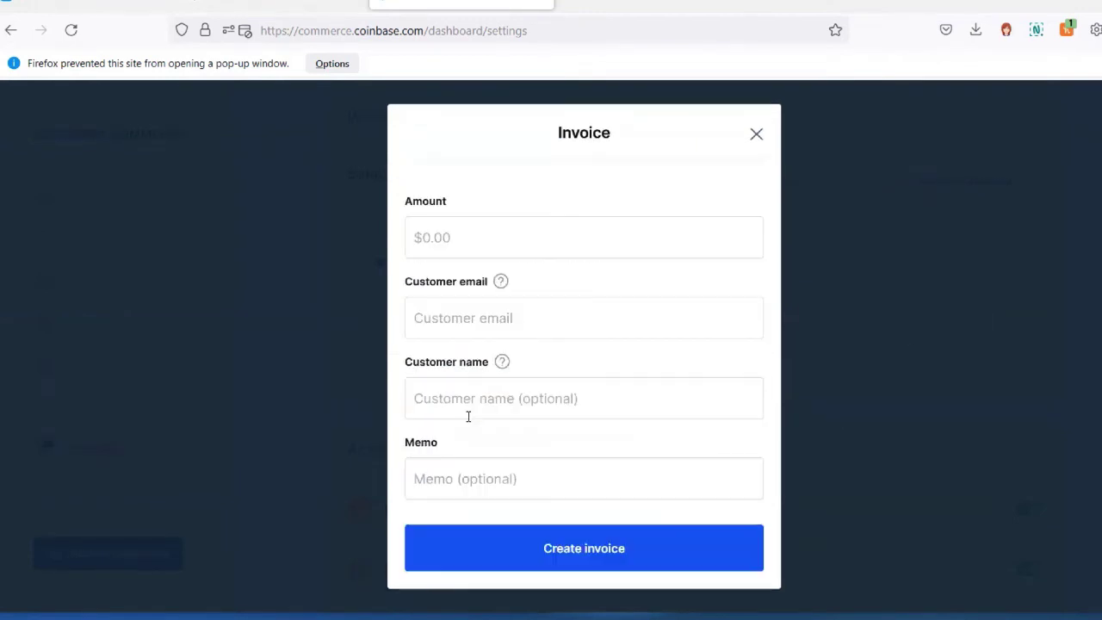
pyautogui.click(483, 229)
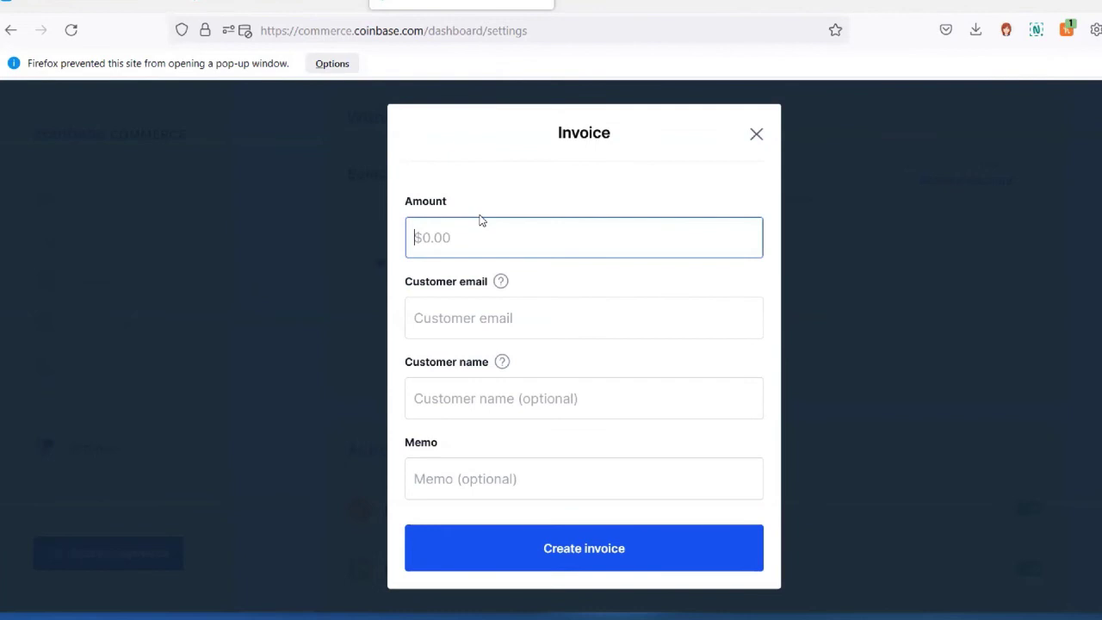
pyautogui.write('10')
pyautogui.click(499, 315)
pyautogui.hotkey('ctrl', 'v')
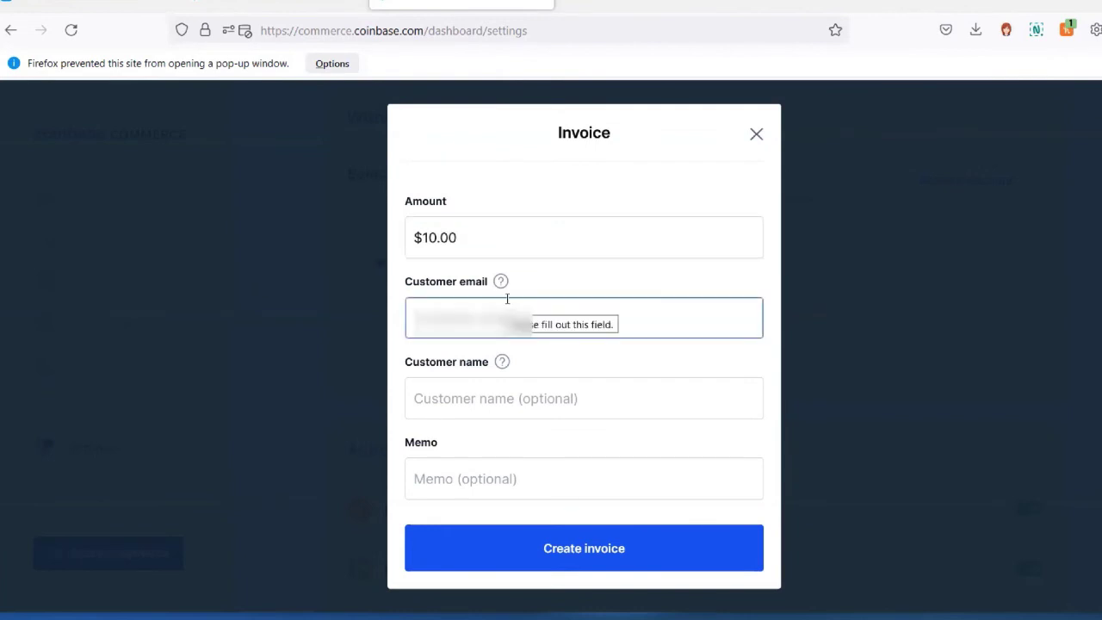
pyautogui.click(464, 390)
pyautogui.click(480, 475)
pyautogui.write('payment for Airstream July 31, 2021')
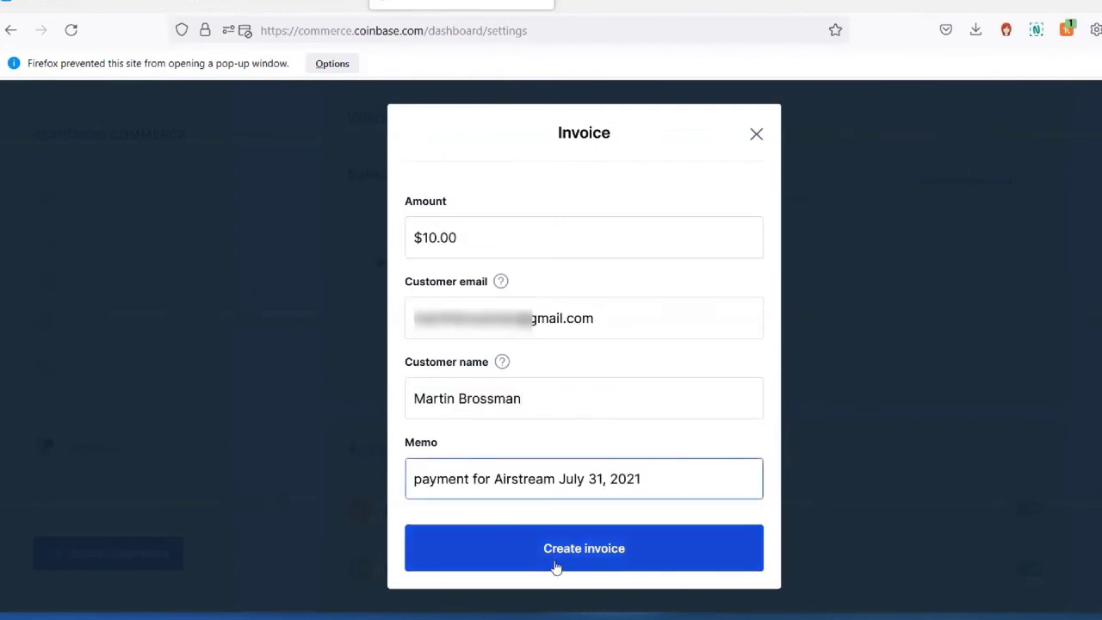
pyautogui.click(559, 556)
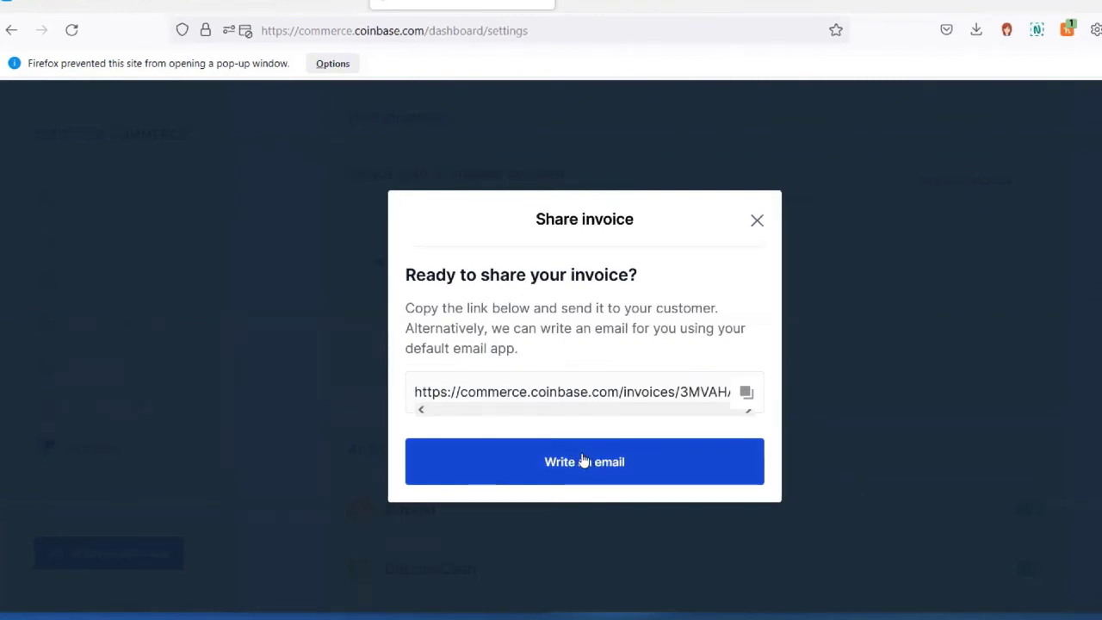
# Draft the invoice email with 'Innkeeper Big Mill' prefixed to the subject, then return to Coinbase Commerce
pyautogui.click(582, 462)
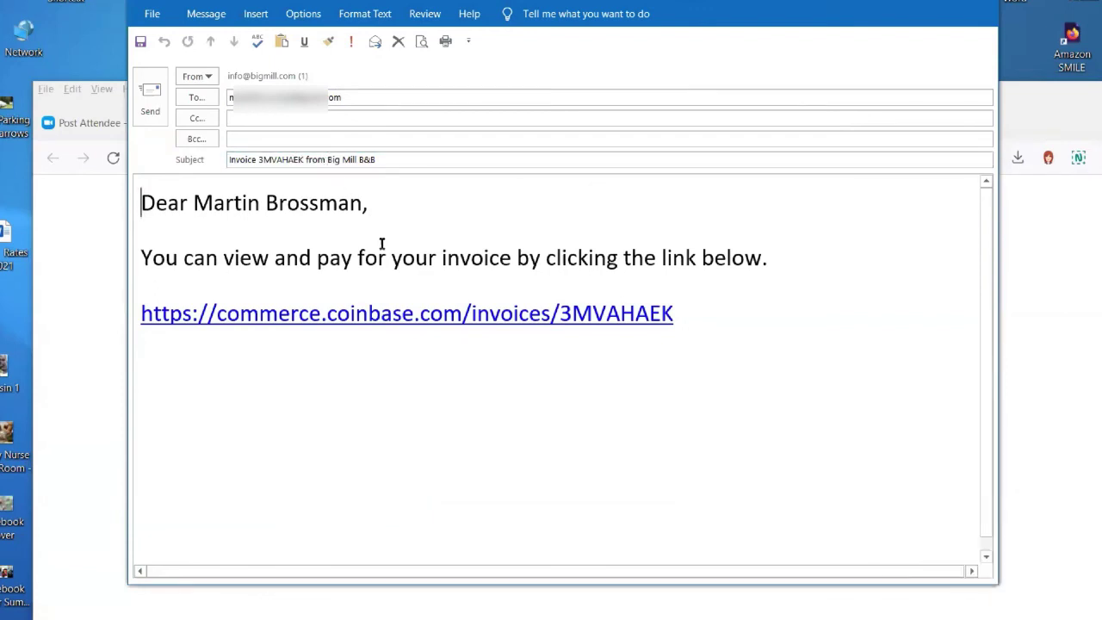
pyautogui.tripleClick(226, 160)
pyautogui.press('Home')
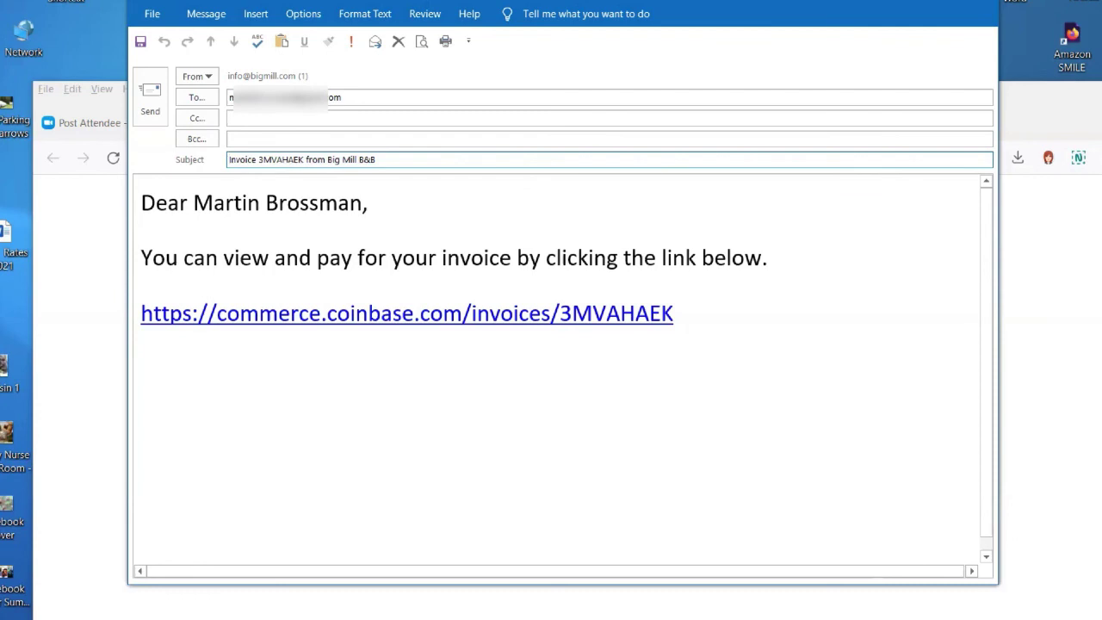
pyautogui.write('Innkeeper Big Mill')
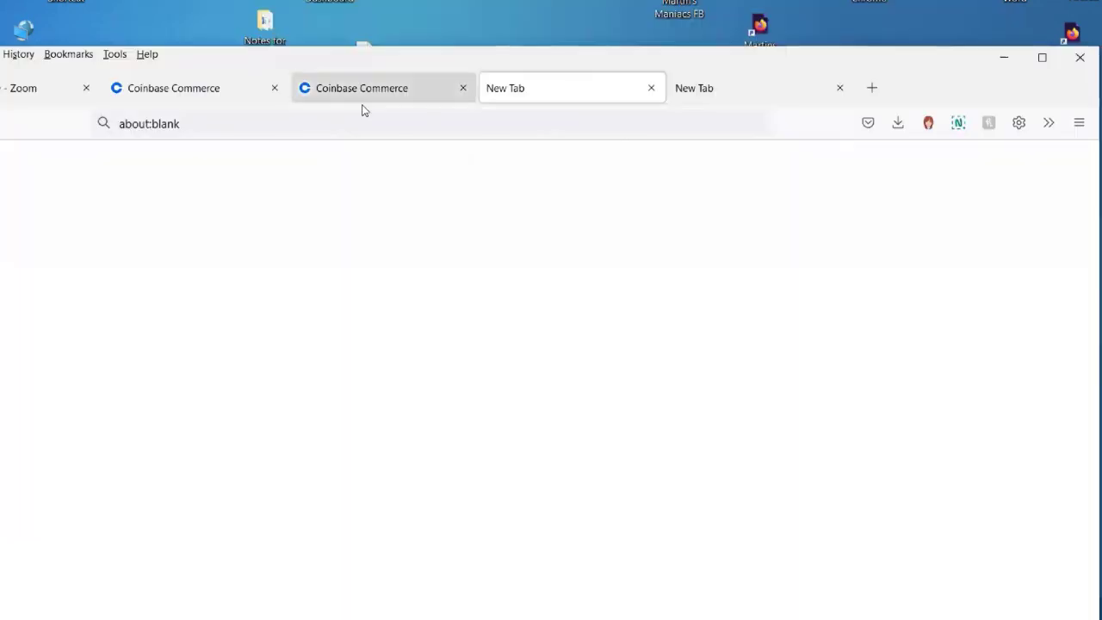
pyautogui.click(363, 107)
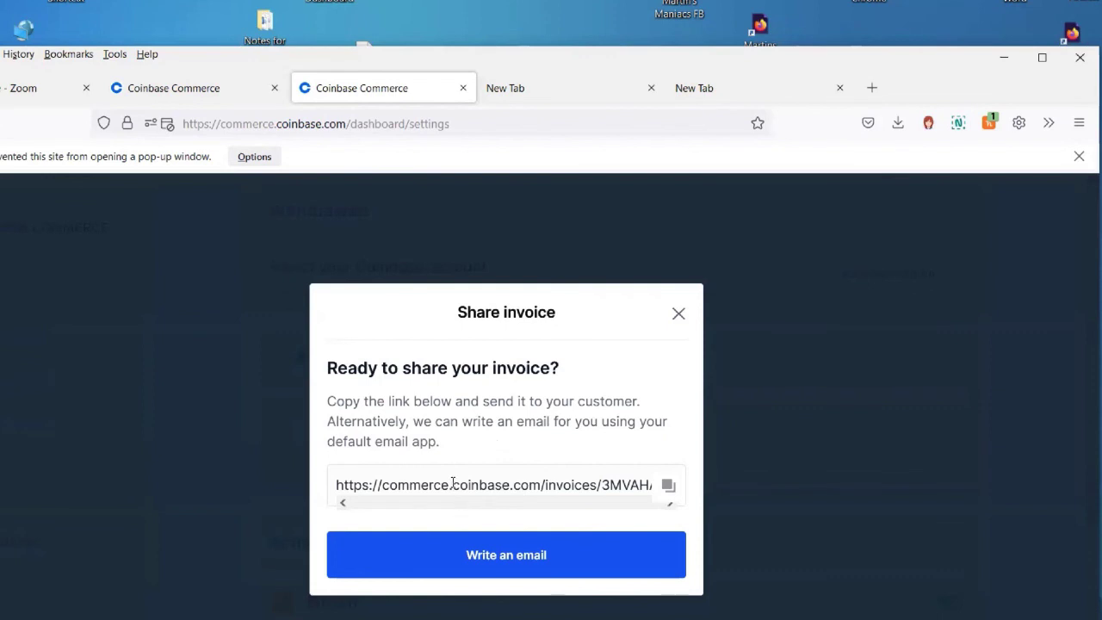
# Maximize the browser, close the Share invoice dialog, and go to the Invoices list
pyautogui.click(1041, 57)
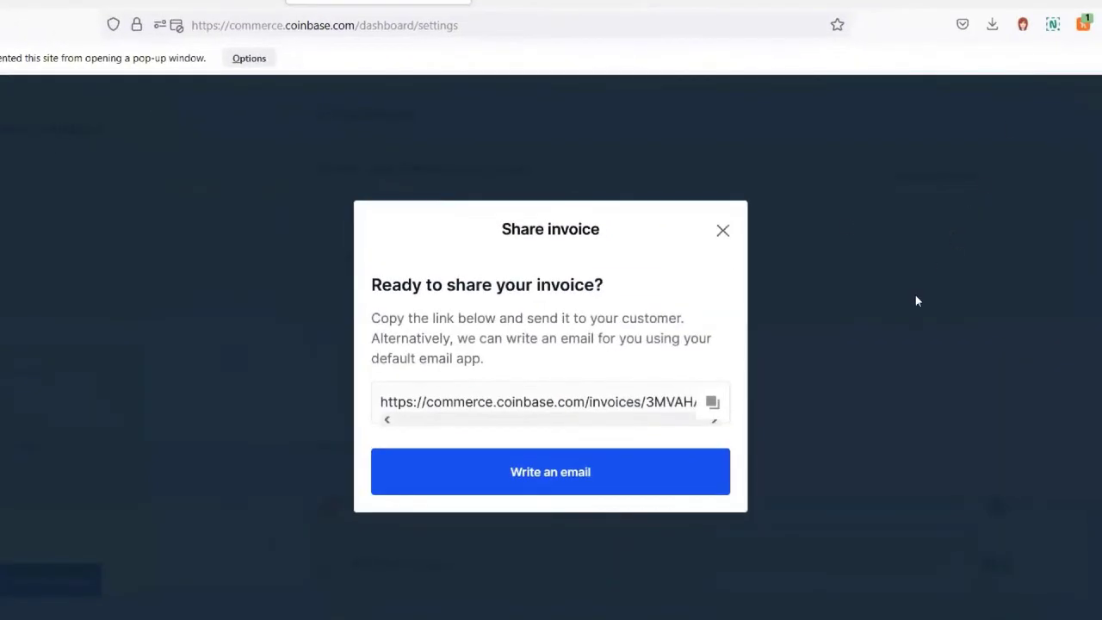
pyautogui.click(723, 230)
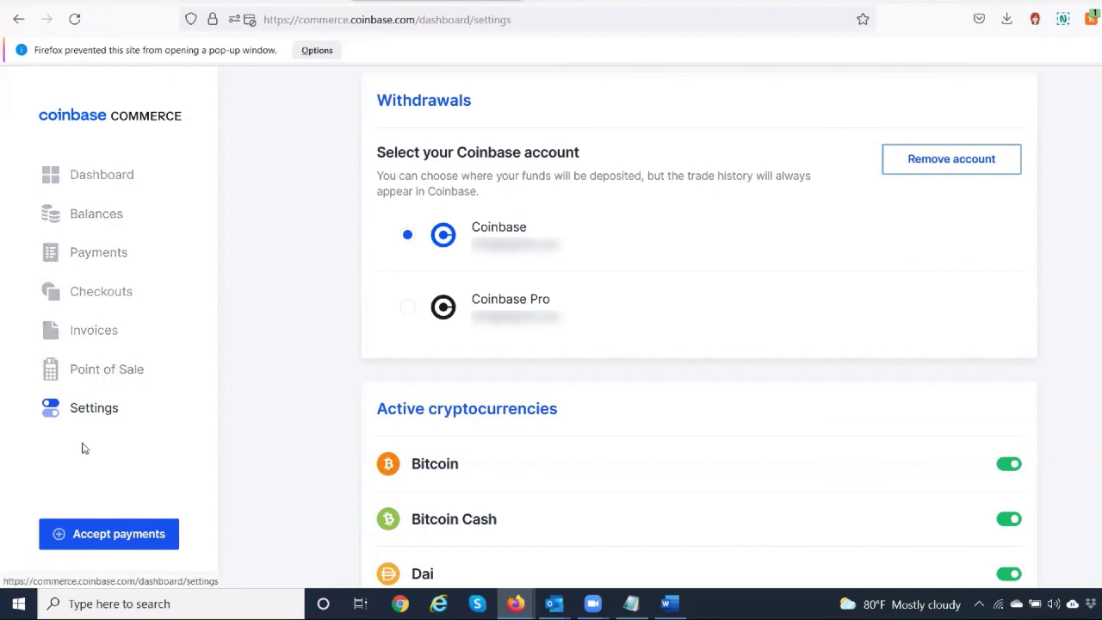
pyautogui.click(85, 334)
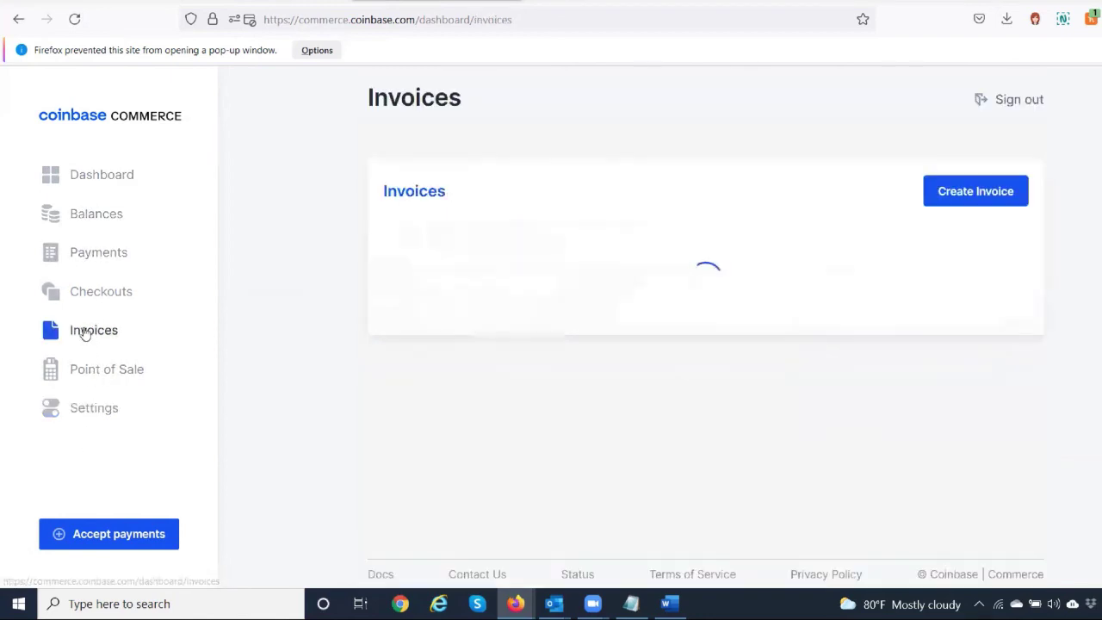